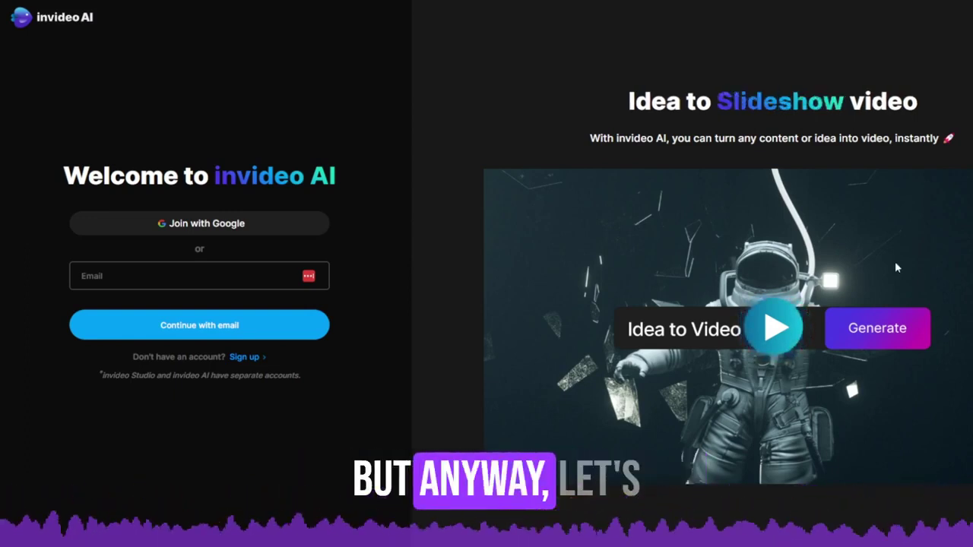
Submit the account email to request a login code, then switch to the email inbox
{"action": "left_click", "coordinate": [186, 275]}
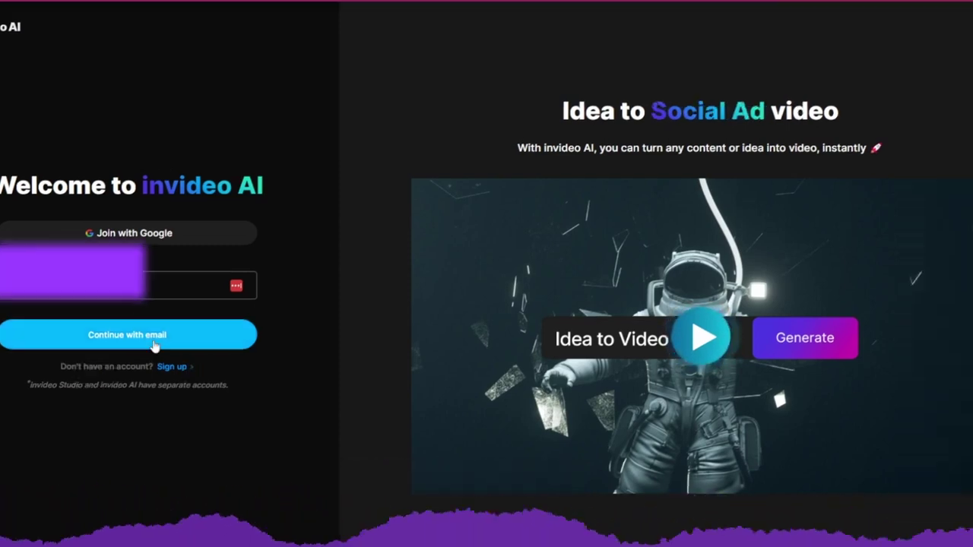
{"action": "left_click", "coordinate": [221, 331]}
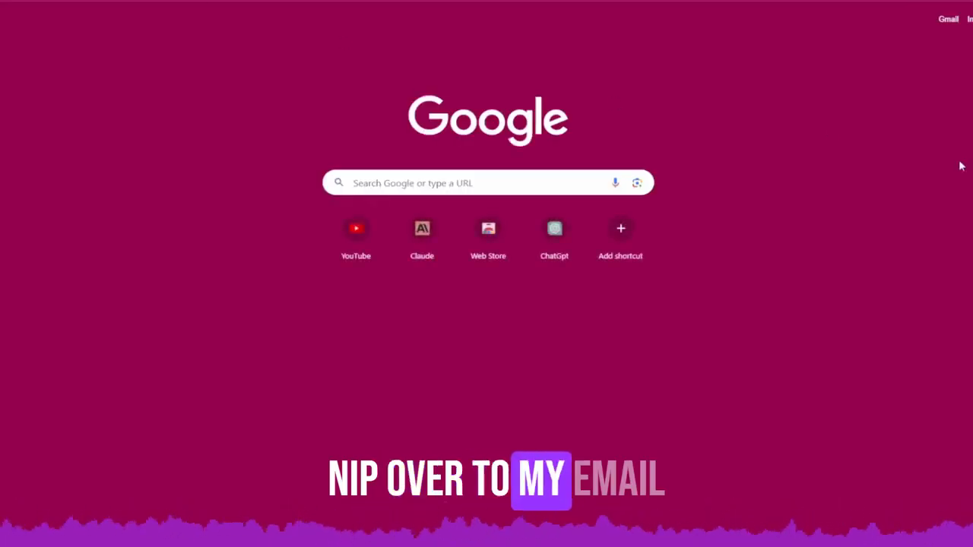
{"action": "left_click", "coordinate": [946, 20]}
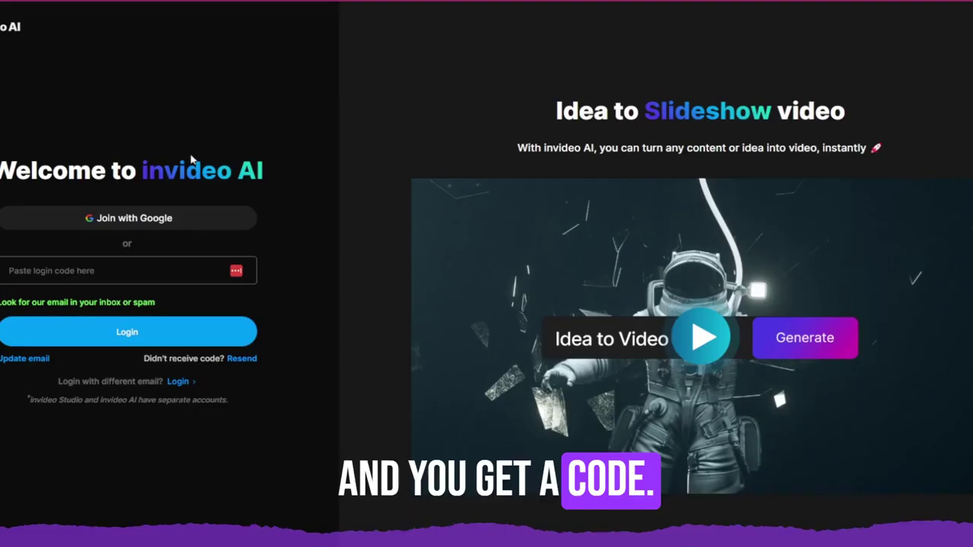
Paste the emailed login code to sign in, then expand the Select workflow dropdown
{"action": "left_click", "coordinate": [128, 261]}
{"action": "key", "text": "ctrl+v"}
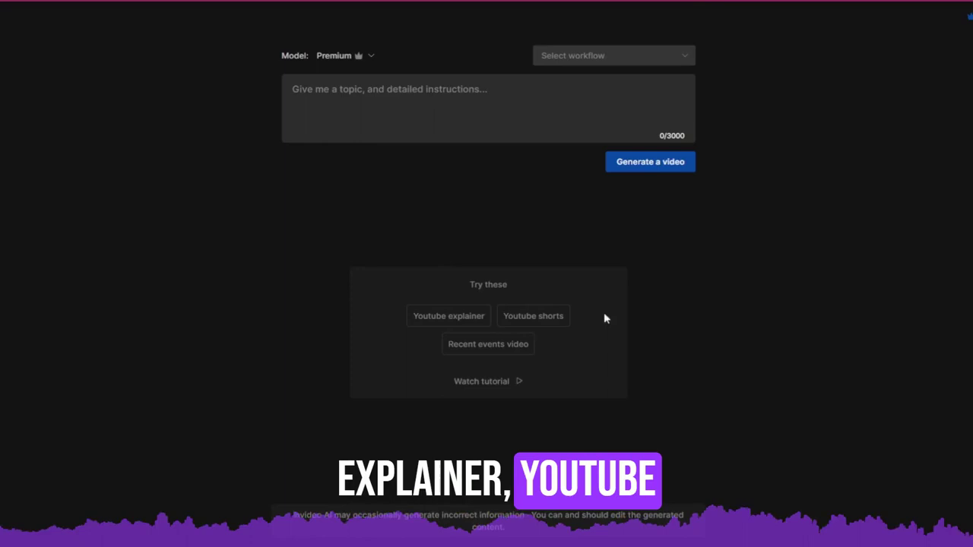
{"action": "left_click", "coordinate": [609, 57]}
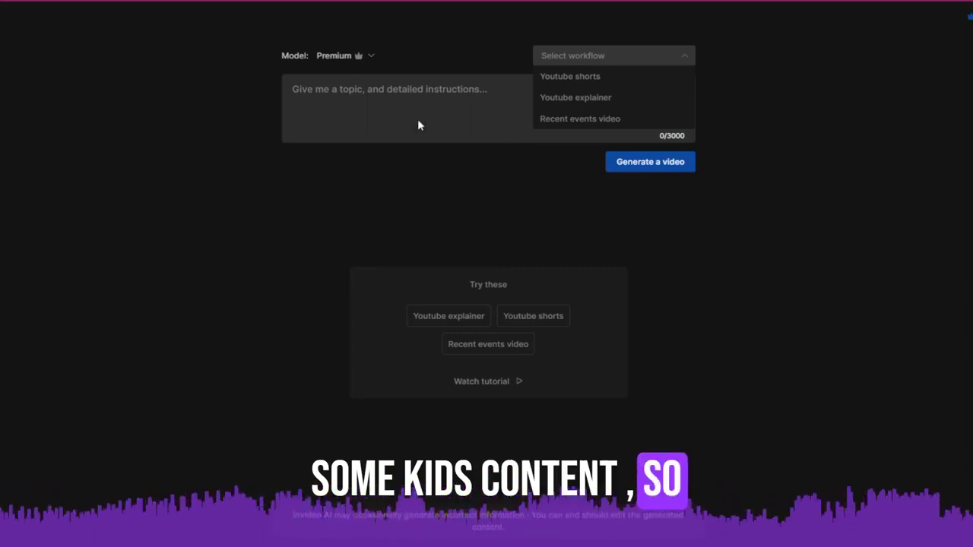
Pick the Youtube shorts workflow and describe Animal Farm by George Orwell for UK primary school kids
{"action": "left_click", "coordinate": [558, 77]}
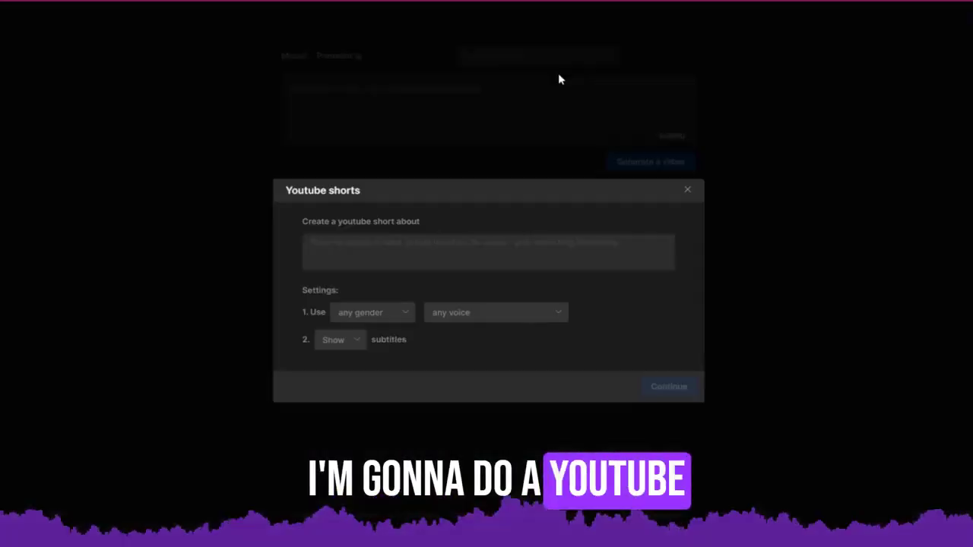
{"action": "left_click", "coordinate": [364, 253]}
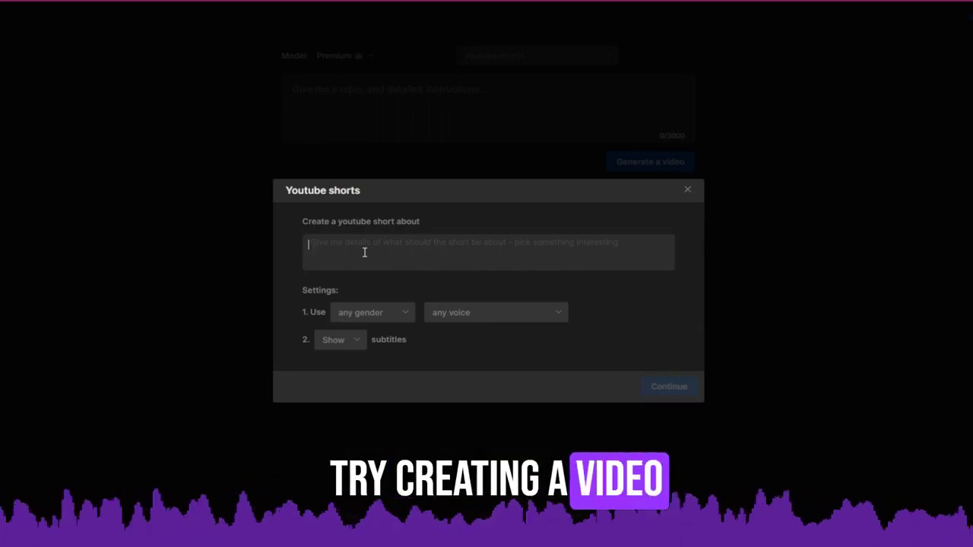
{"action": "type", "text": "Anim"}
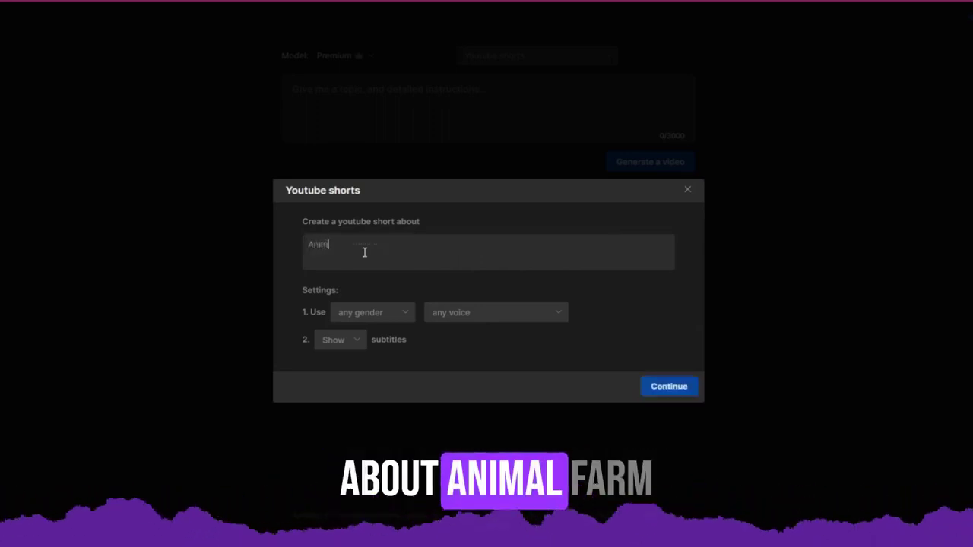
{"action": "type", "text": "al Farm by"}
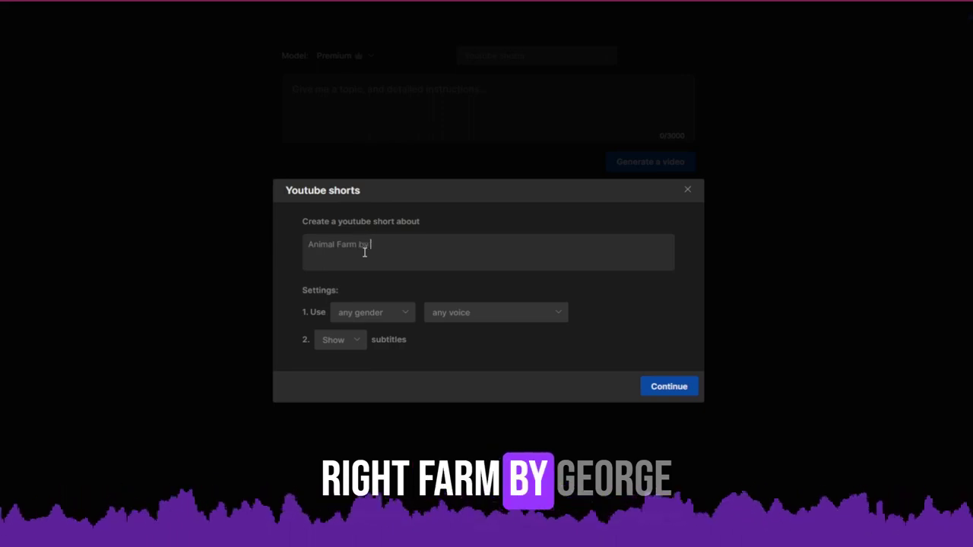
{"action": "type", "text": " George Or"}
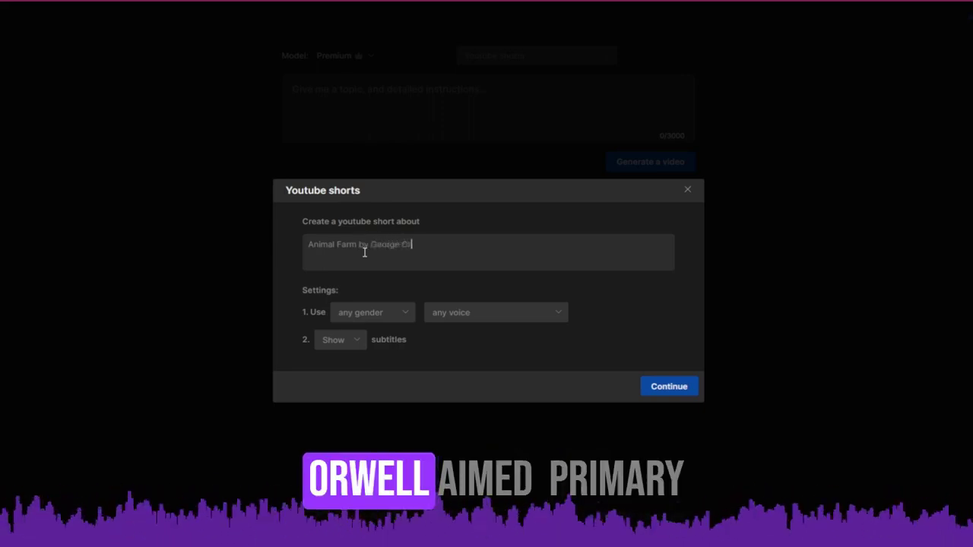
{"action": "type", "text": "well aim"}
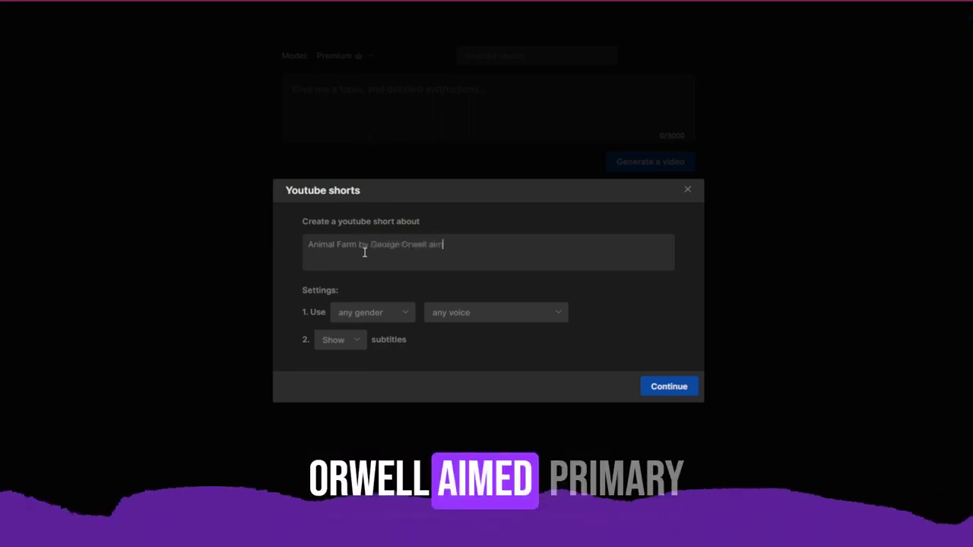
{"action": "type", "text": "ed at primary "}
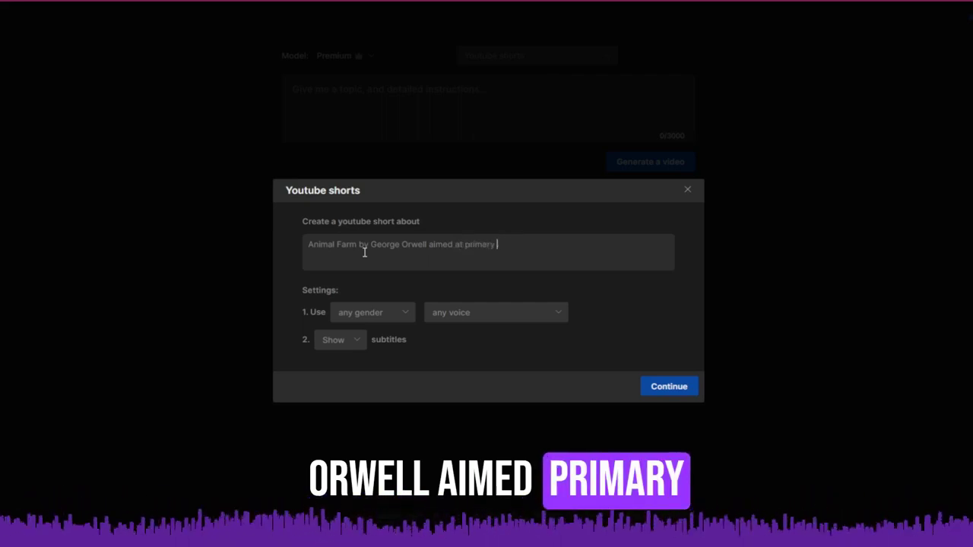
{"action": "type", "text": "ageschool"}
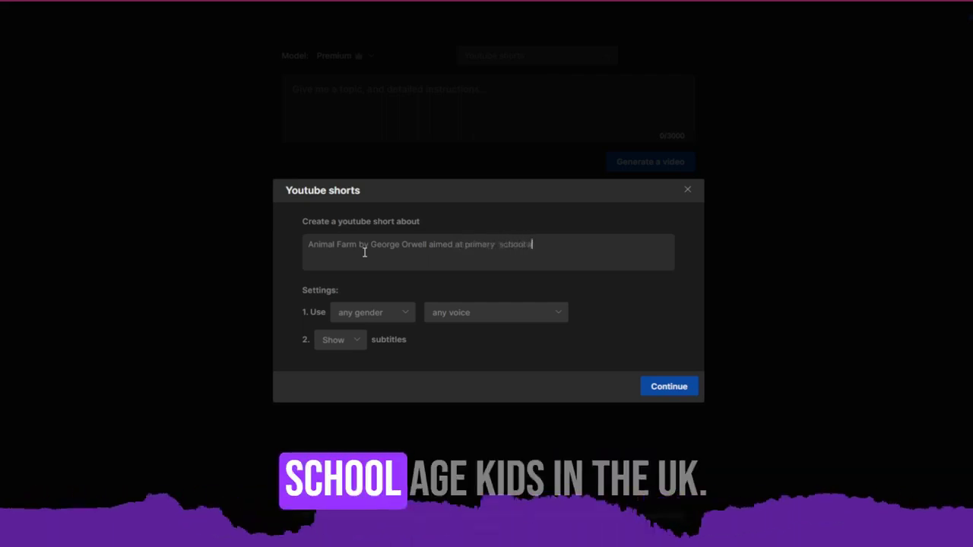
{"action": "type", "text": " age kids in th"}
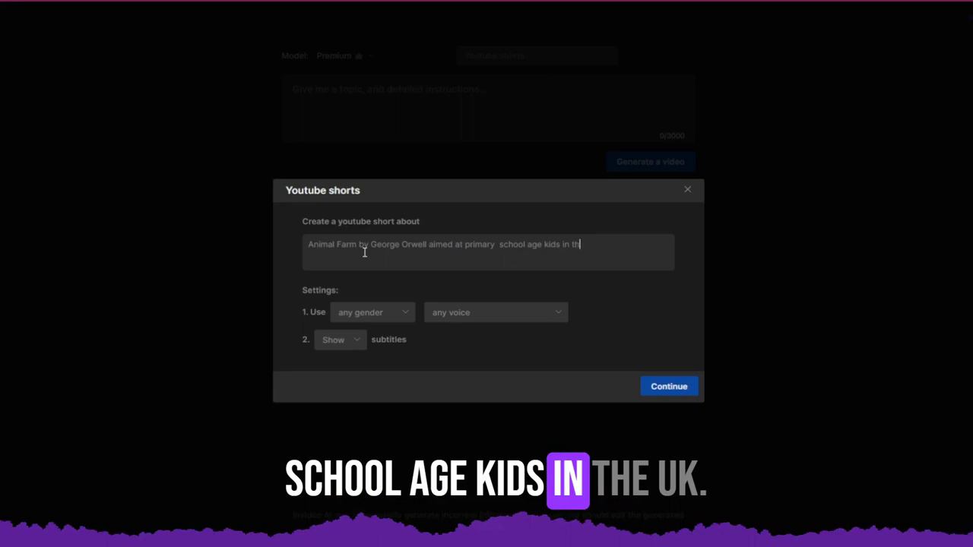
{"action": "type", "text": "e UK"}
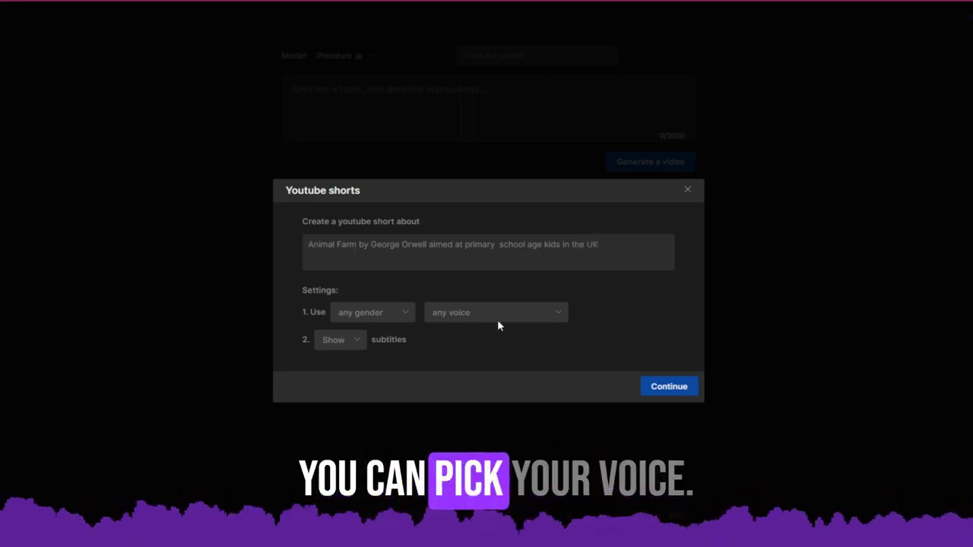
Set the narrator to a female Northern English voice
{"action": "left_click", "coordinate": [376, 313]}
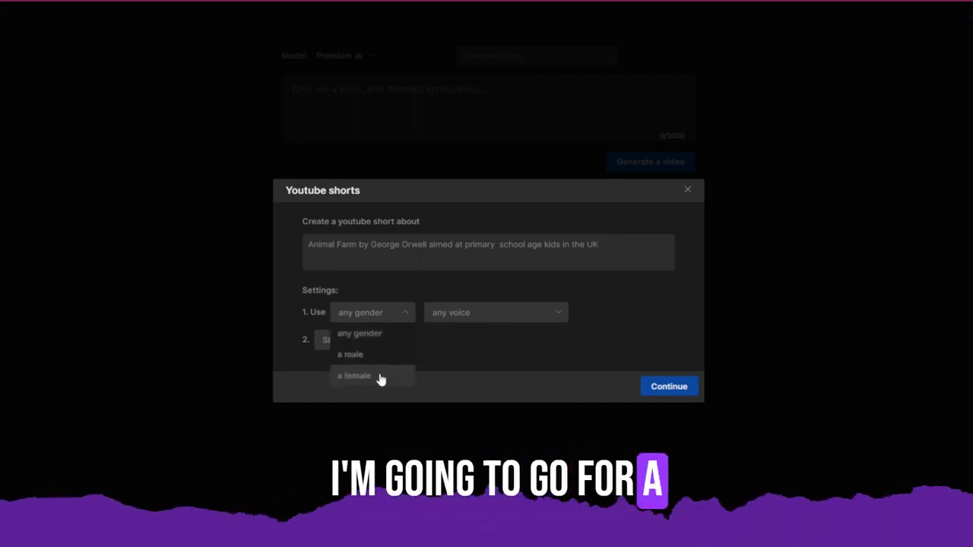
{"action": "left_click", "coordinate": [380, 377]}
{"action": "left_click", "coordinate": [478, 312]}
{"action": "scroll", "coordinate": [495, 382], "scroll_direction": "down", "scroll_amount": 3}
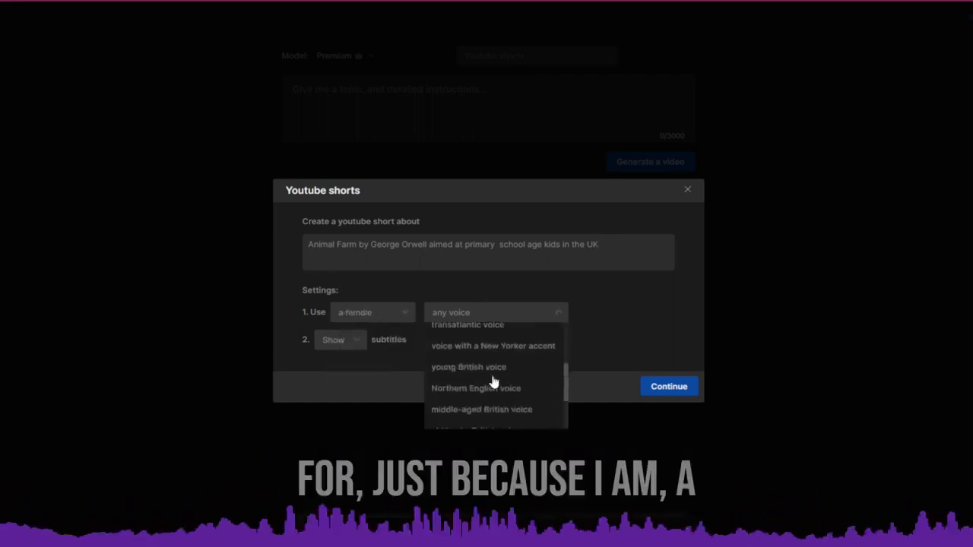
{"action": "scroll", "coordinate": [508, 386], "scroll_direction": "up", "scroll_amount": 2}
{"action": "scroll", "coordinate": [504, 385], "scroll_direction": "down", "scroll_amount": 1}
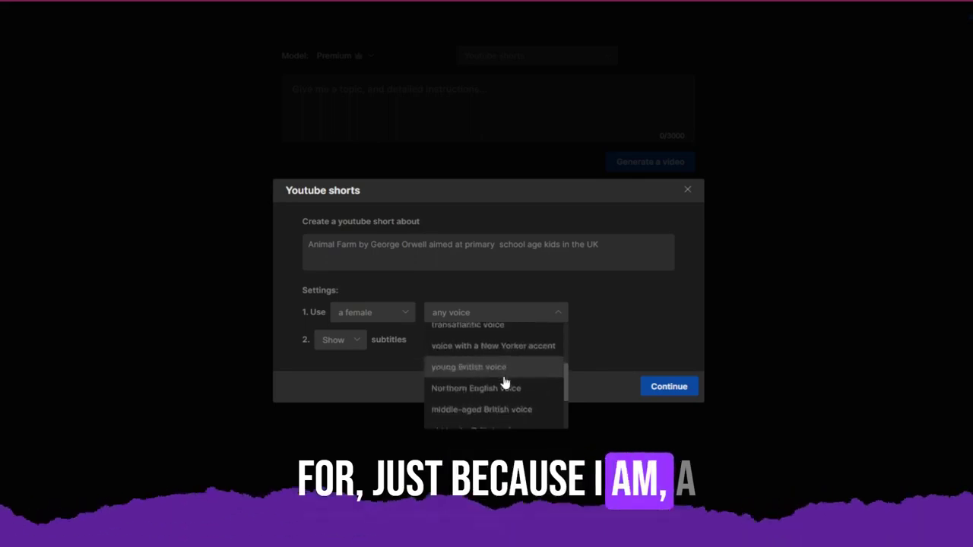
{"action": "left_click", "coordinate": [519, 391]}
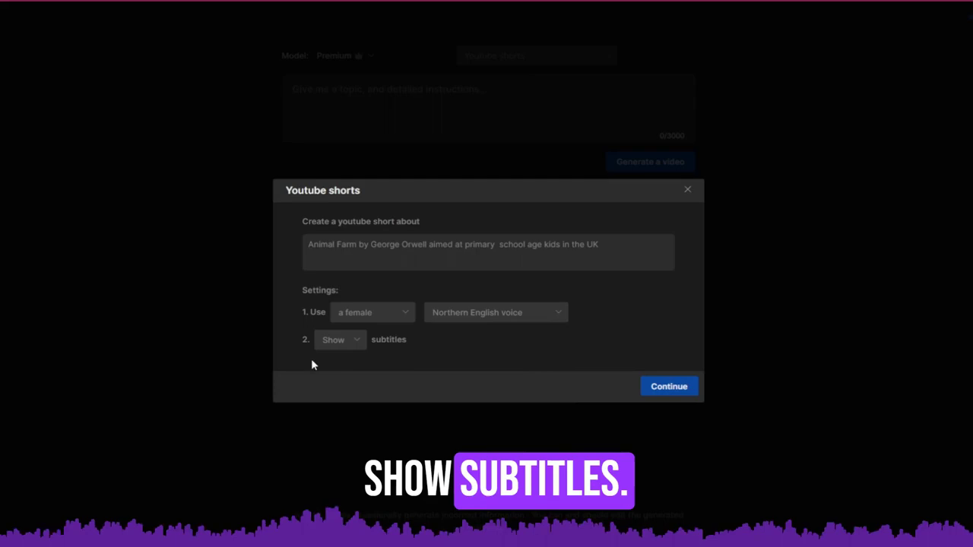
Turn the Shorts settings into the 179-character prompt and highlight its 3000-character limit
{"action": "left_click", "coordinate": [668, 388]}
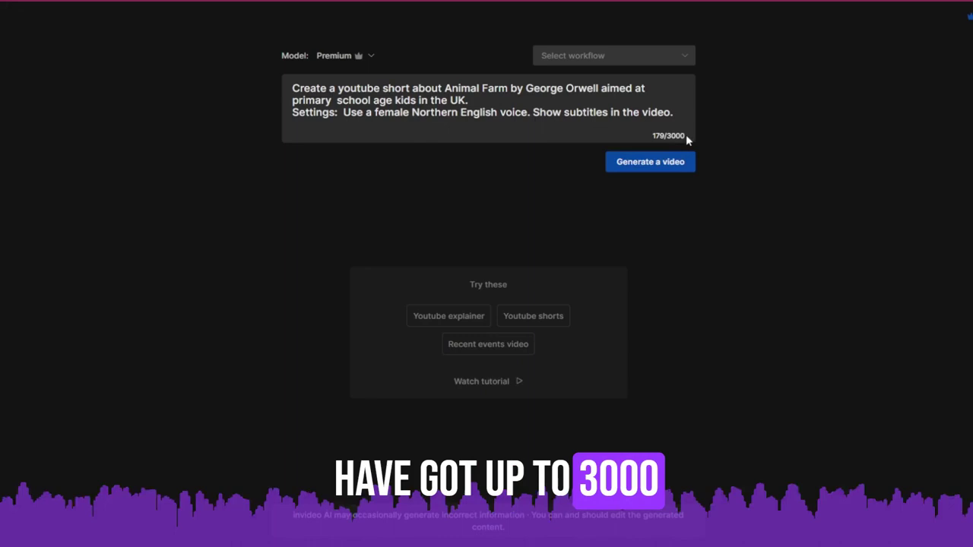
{"action": "left_click_drag", "start_coordinate": [685, 135], "coordinate": [669, 139]}
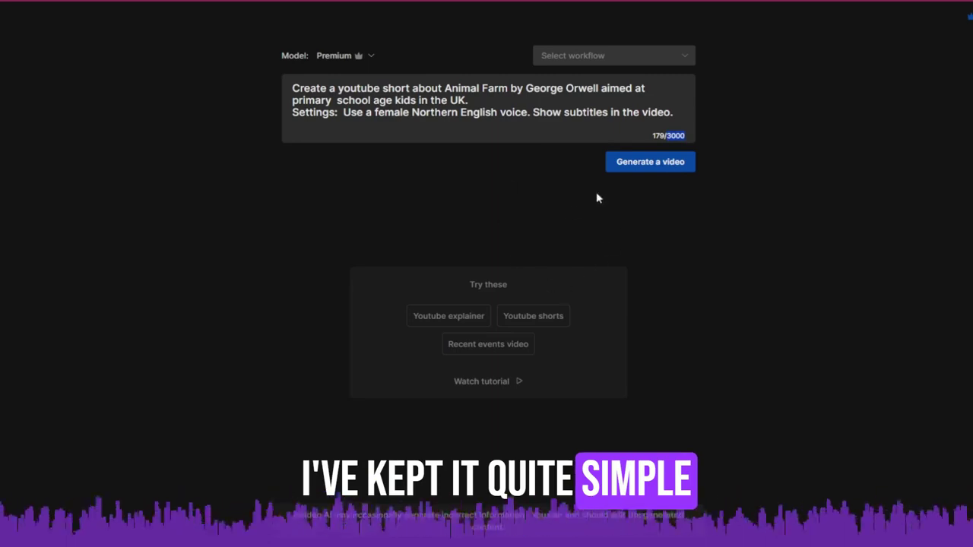
Submit the Animal Farm prompt with Generate a video and wait for the refinement options
{"action": "left_click", "coordinate": [661, 169]}
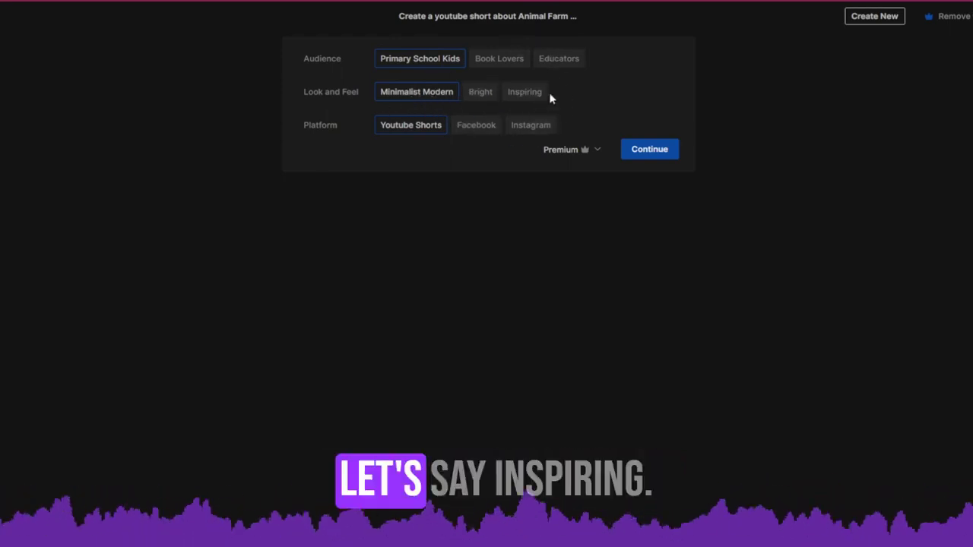
Change Look and Feel from Minimalist Modern to Inspiring
{"action": "left_click", "coordinate": [524, 94]}
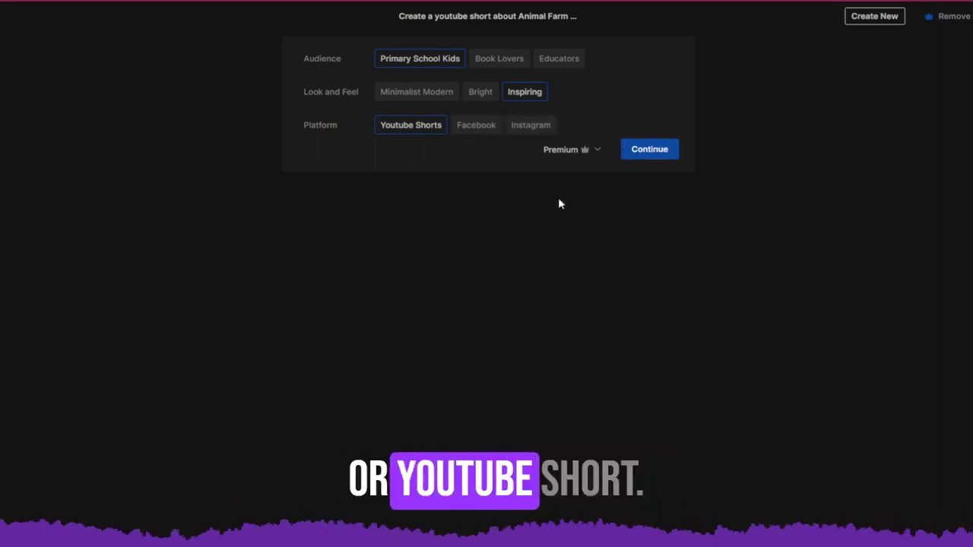
Confirm Primary School Kids, Inspiring and Youtube Shorts to generate 'Animal Farm: A Mini Adventure'
{"action": "left_click", "coordinate": [649, 150]}
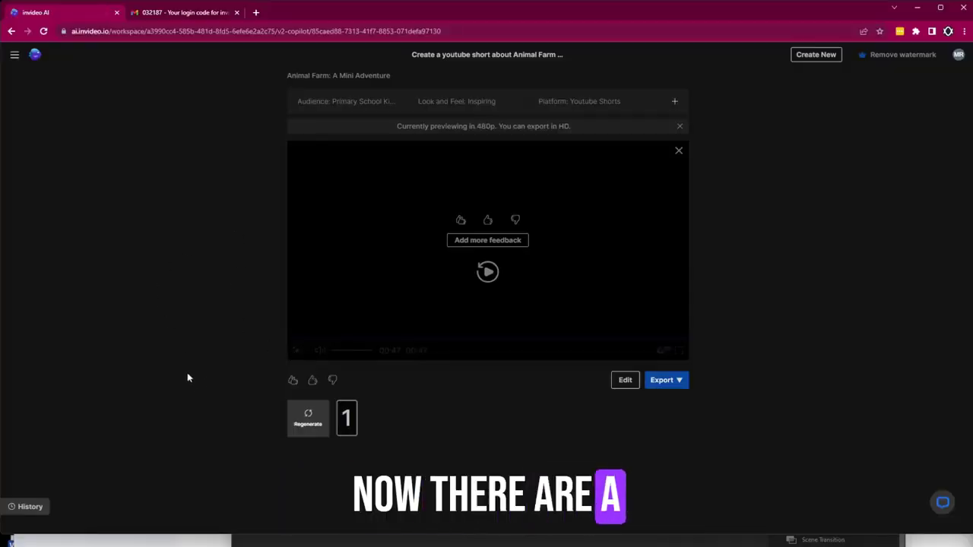
Open the finished short for editing and write 'Can you put a title card at the start?'
{"action": "left_click", "coordinate": [623, 380]}
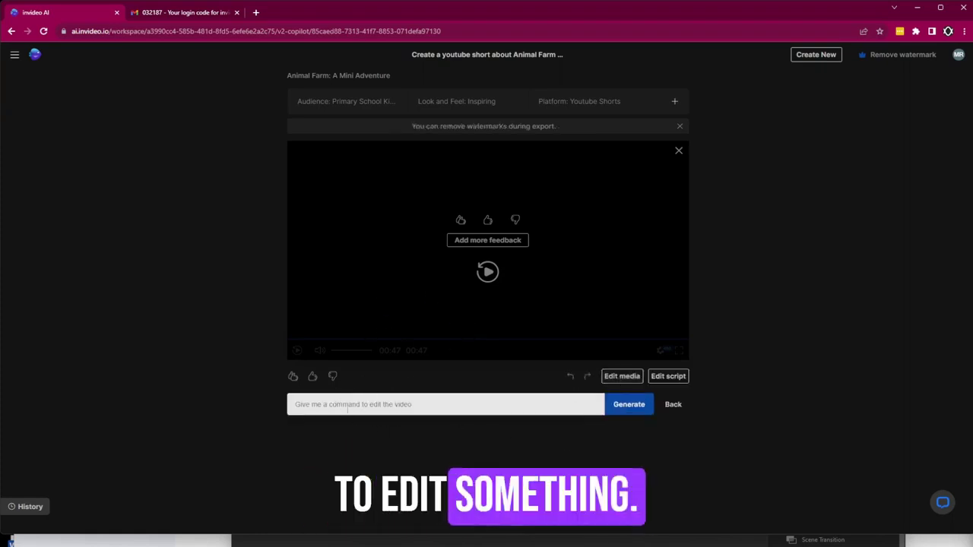
{"action": "left_click", "coordinate": [325, 404]}
{"action": "type", "text": "Can you put a "}
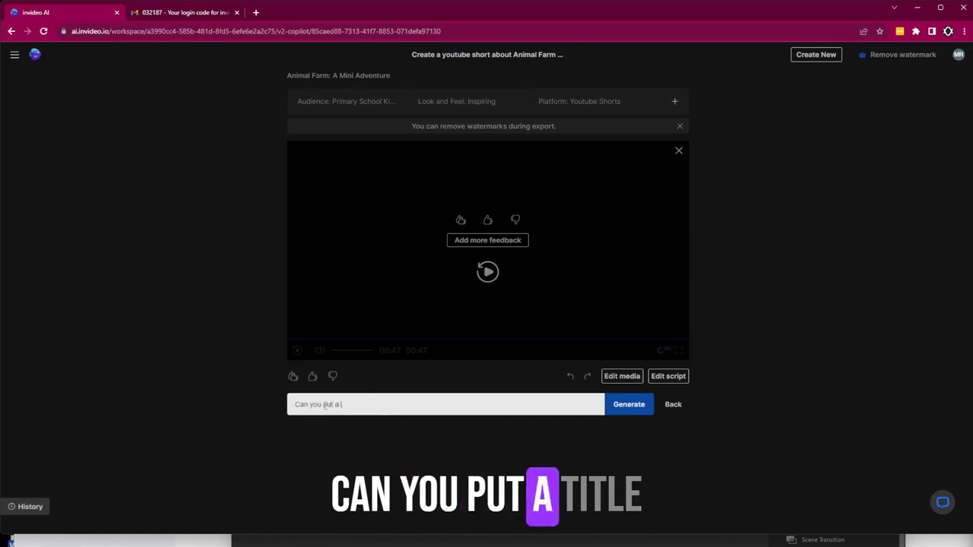
{"action": "type", "text": "title card "}
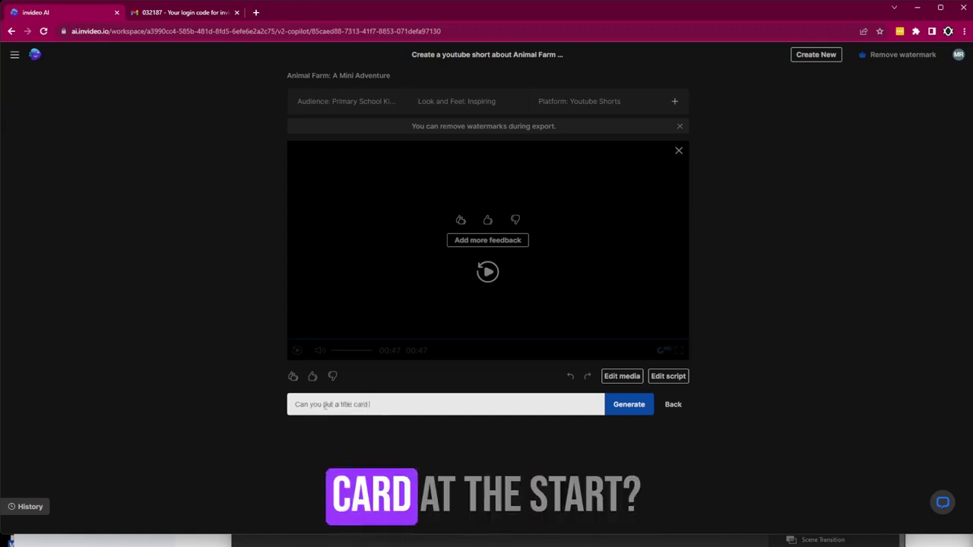
{"action": "type", "text": "at the start?"}
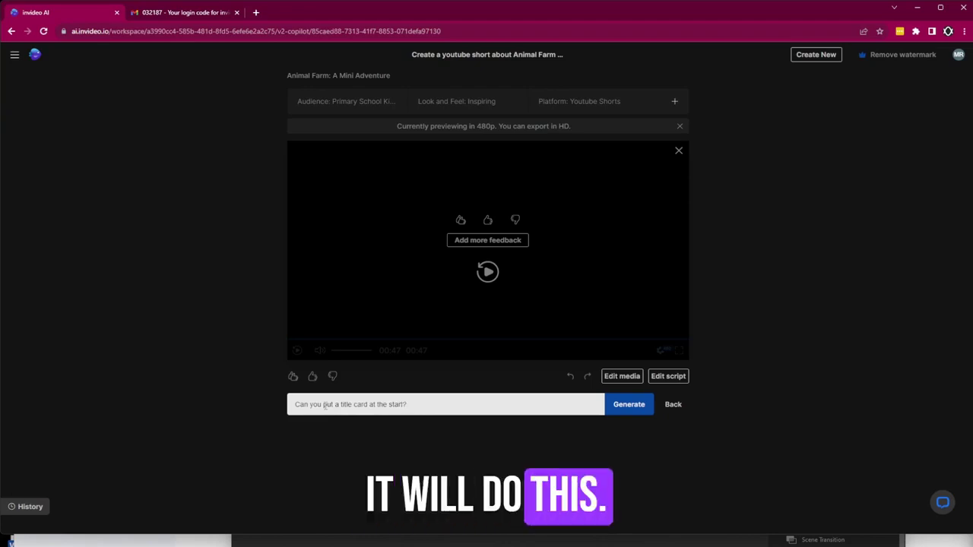
Send the title-card request so the AI adds a new opening Scene 1
{"action": "key", "text": "Return"}
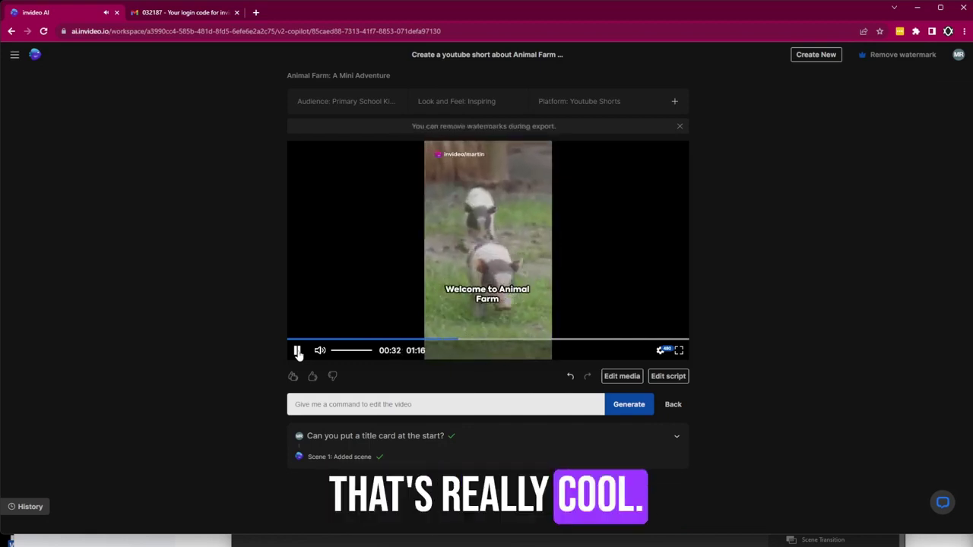
Pause the 1:16 edited preview at 0:34, at the 'by George Orwell' narration
{"action": "left_click", "coordinate": [297, 351]}
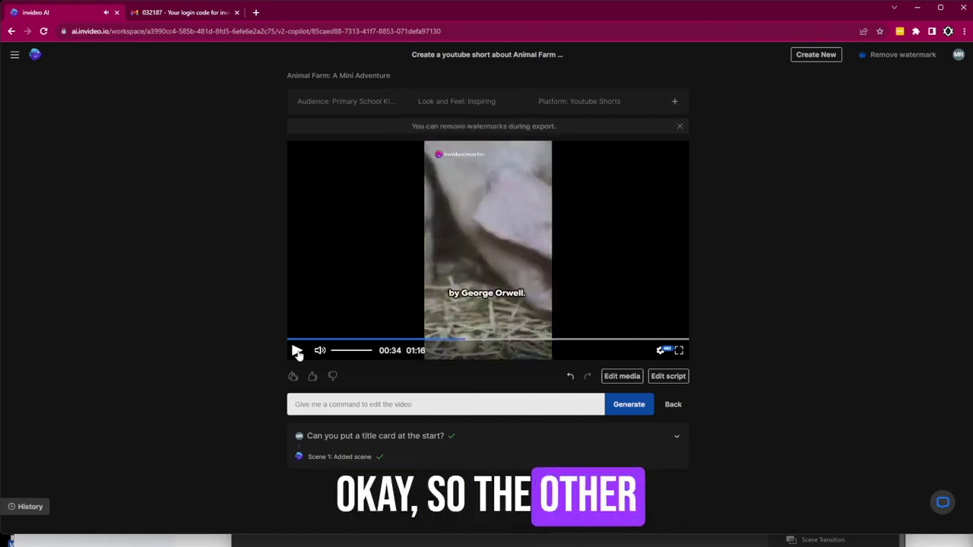
Edit the opening script line to drop 'VOICEOVER:' and change 'usual tech talk' to 'busy lives', then apply
{"action": "left_click", "coordinate": [664, 377]}
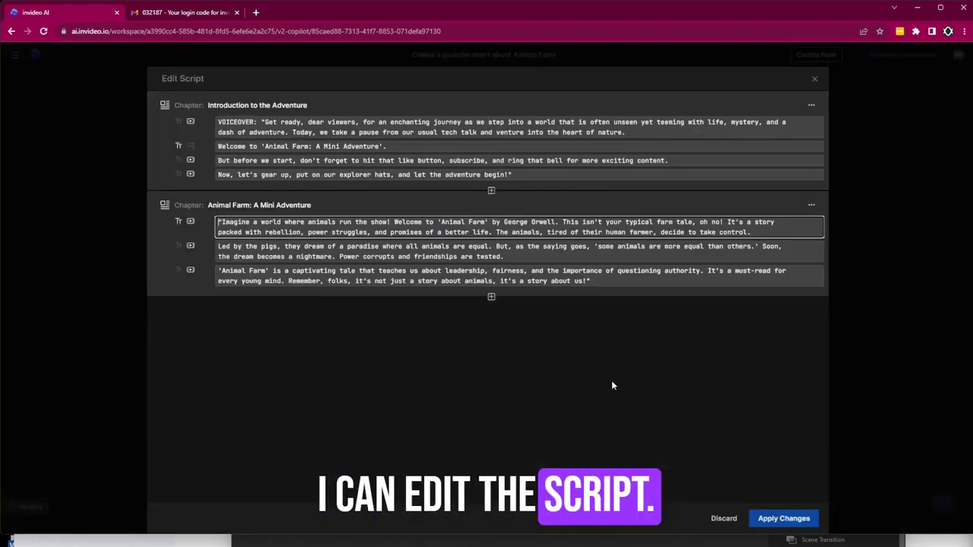
{"action": "left_click", "coordinate": [259, 122]}
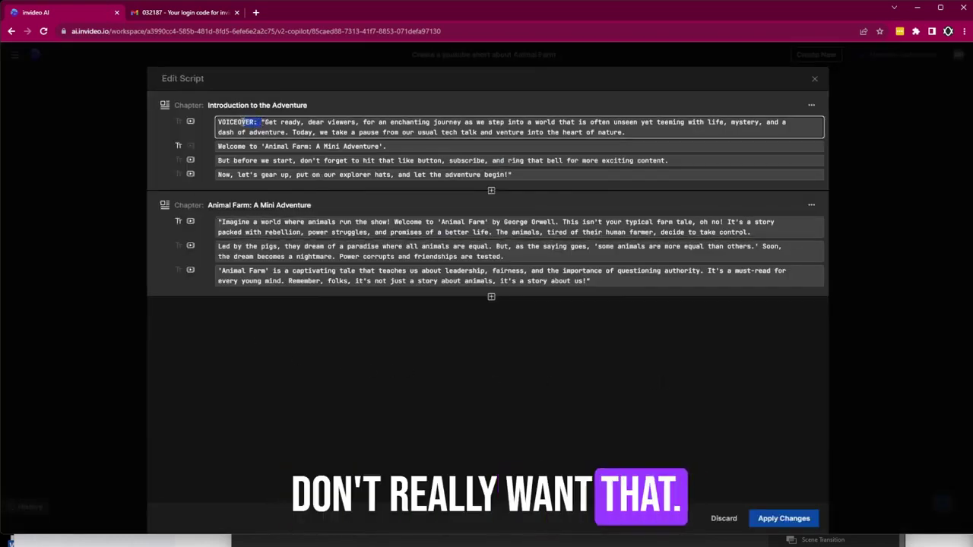
{"action": "left_click_drag", "start_coordinate": [259, 122], "coordinate": [218, 122]}
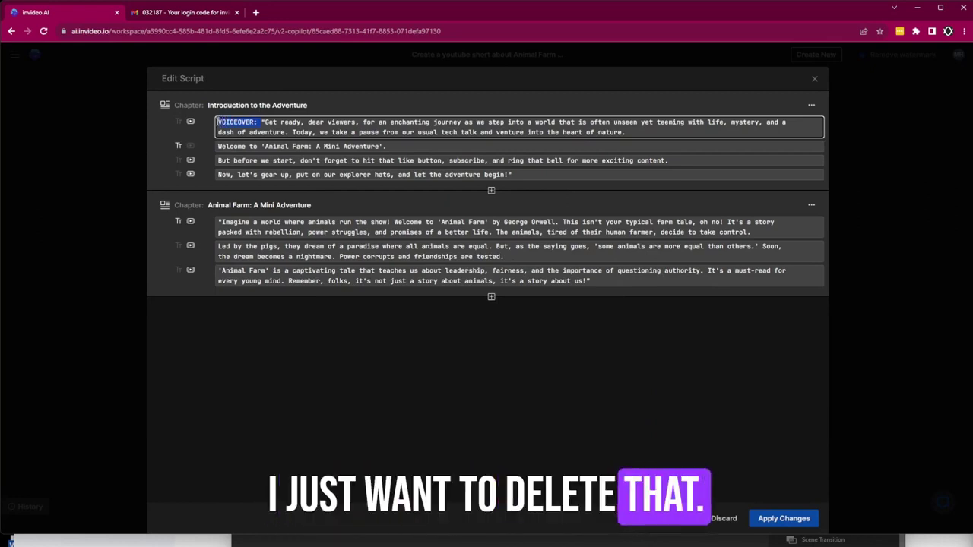
{"action": "key", "text": "BackSpace"}
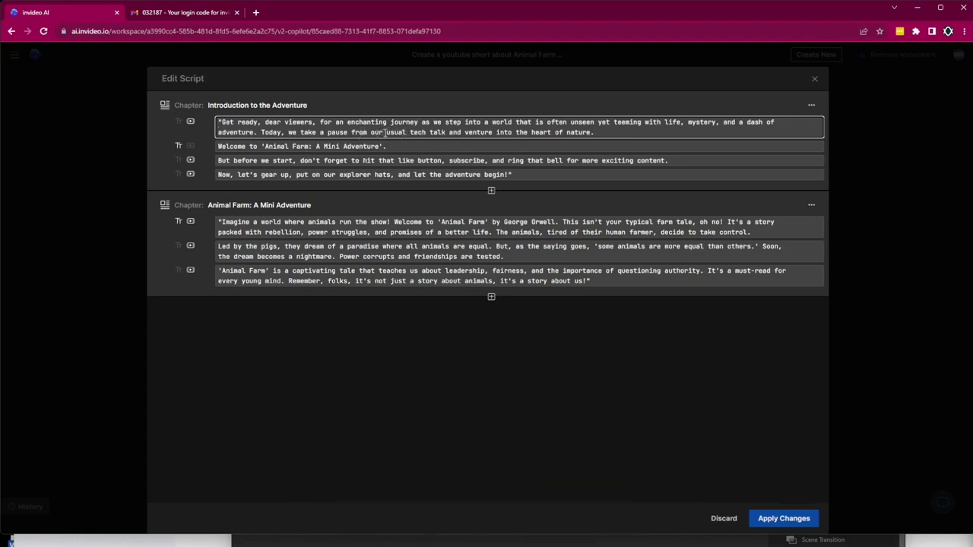
{"action": "left_click_drag", "start_coordinate": [385, 132], "coordinate": [446, 132]}
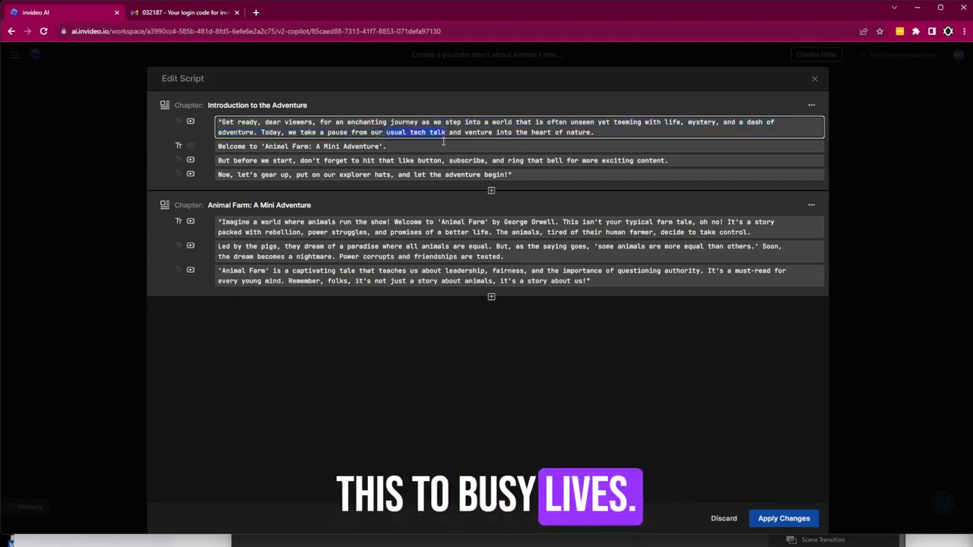
{"action": "type", "text": "bus"}
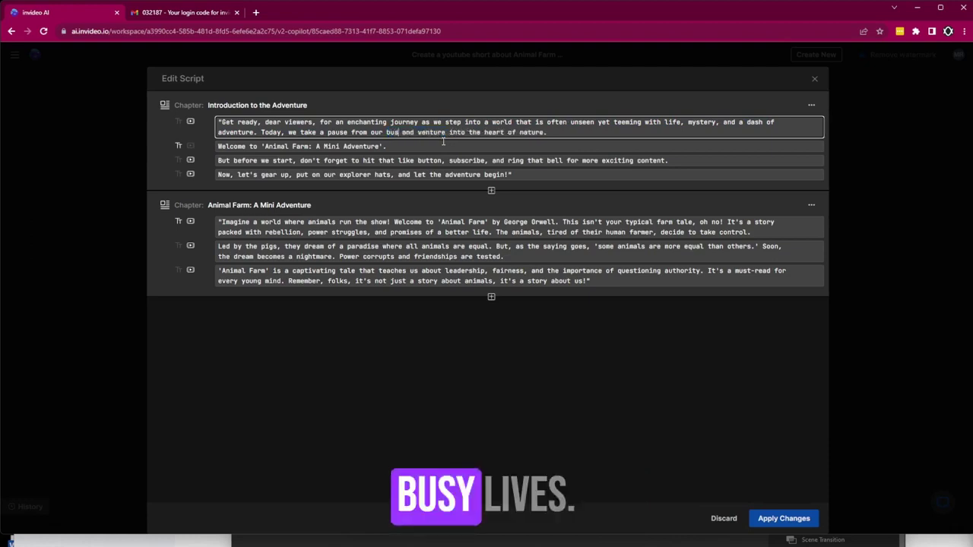
{"action": "type", "text": "y lives"}
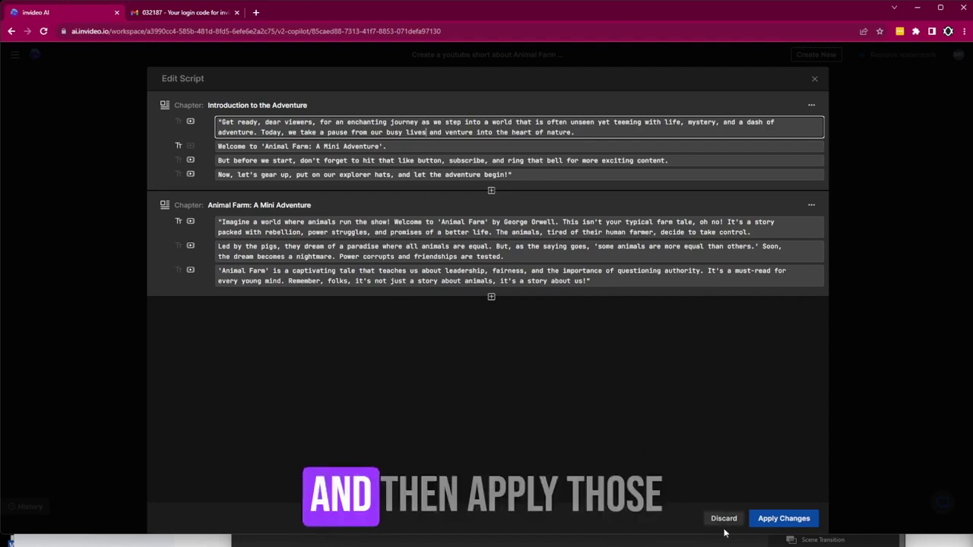
{"action": "left_click", "coordinate": [786, 521]}
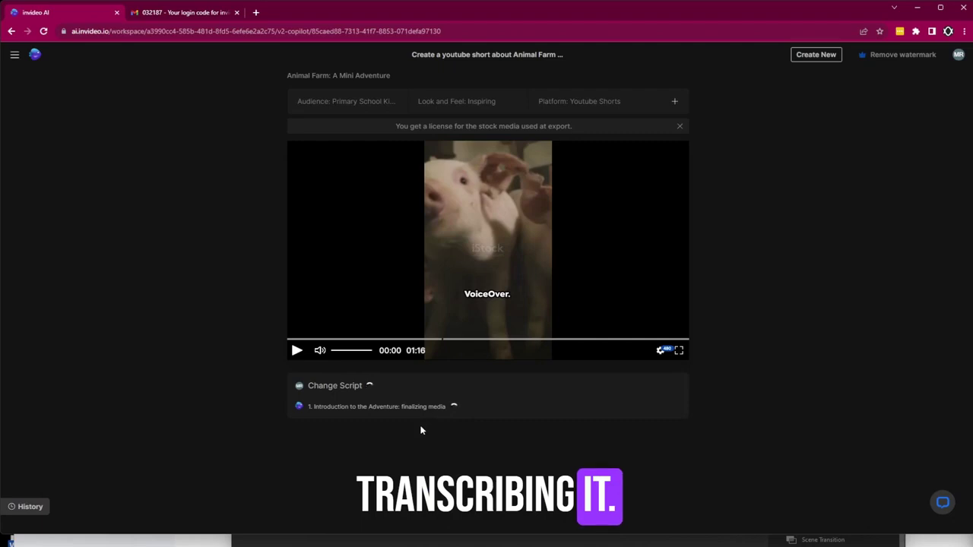
Wait until the 'Introduction to the Adventure' scene is regenerated with the new voiceover
{"action": "left_click_drag", "start_coordinate": [424, 419], "coordinate": [308, 385]}
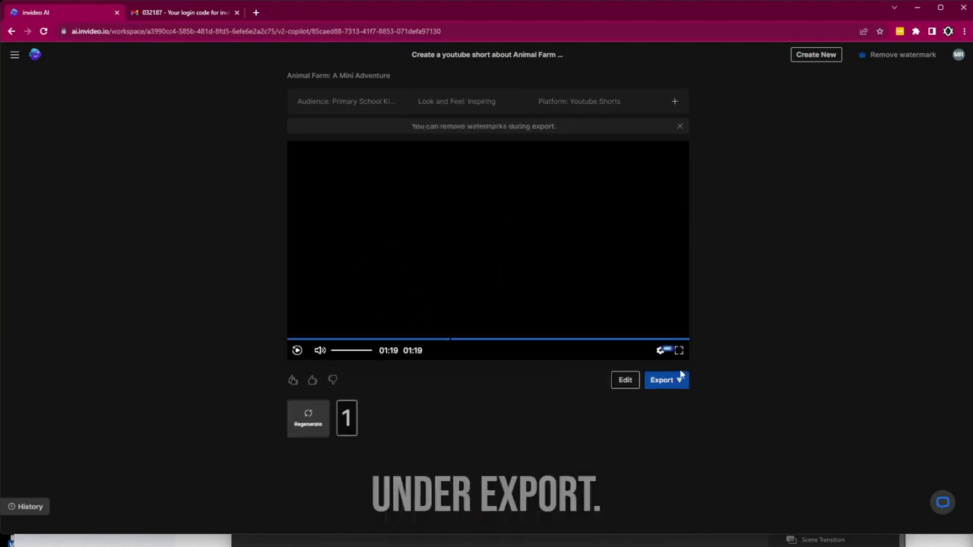
{"action": "left_click", "coordinate": [678, 380]}
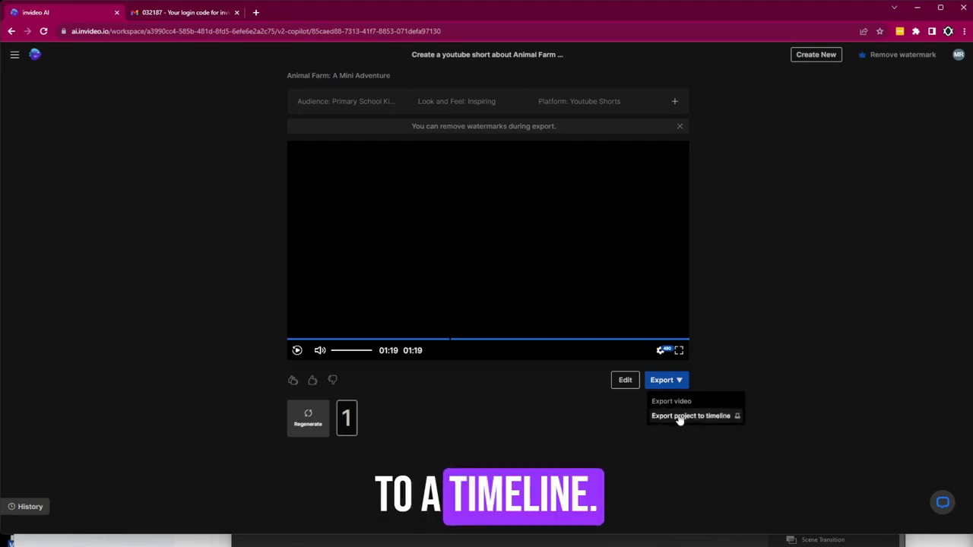
{"action": "left_click", "coordinate": [720, 418]}
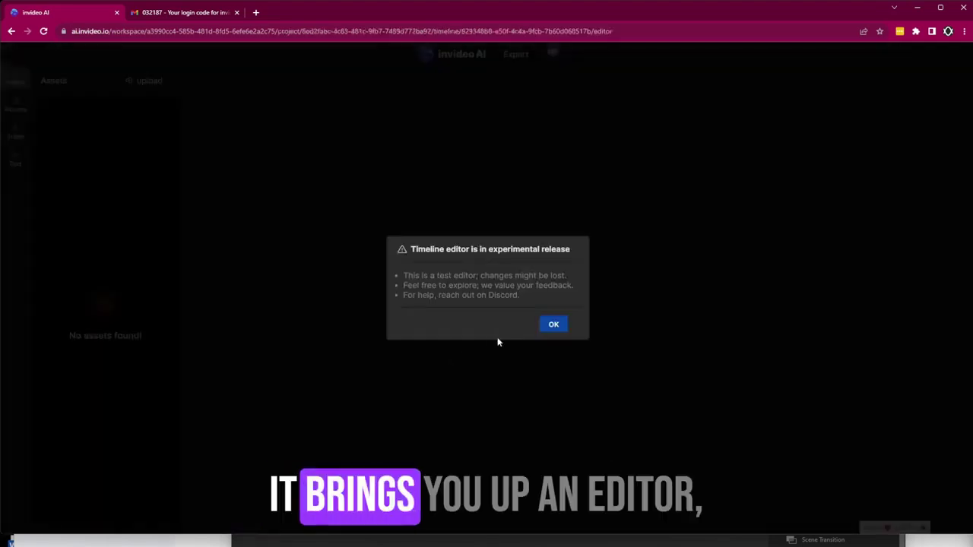
{"action": "left_click", "coordinate": [498, 342]}
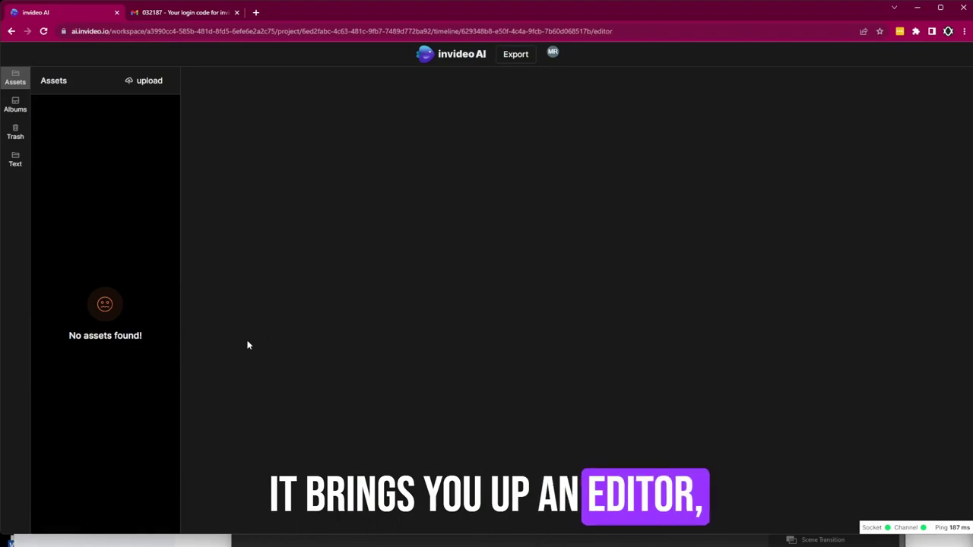
{"action": "left_click", "coordinate": [496, 350]}
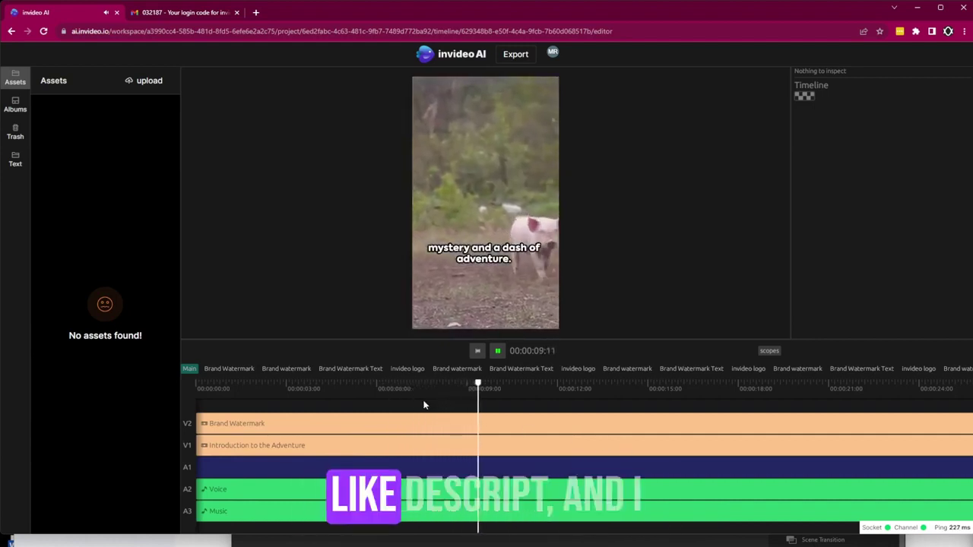
{"action": "left_click_drag", "start_coordinate": [629, 395], "coordinate": [965, 389]}
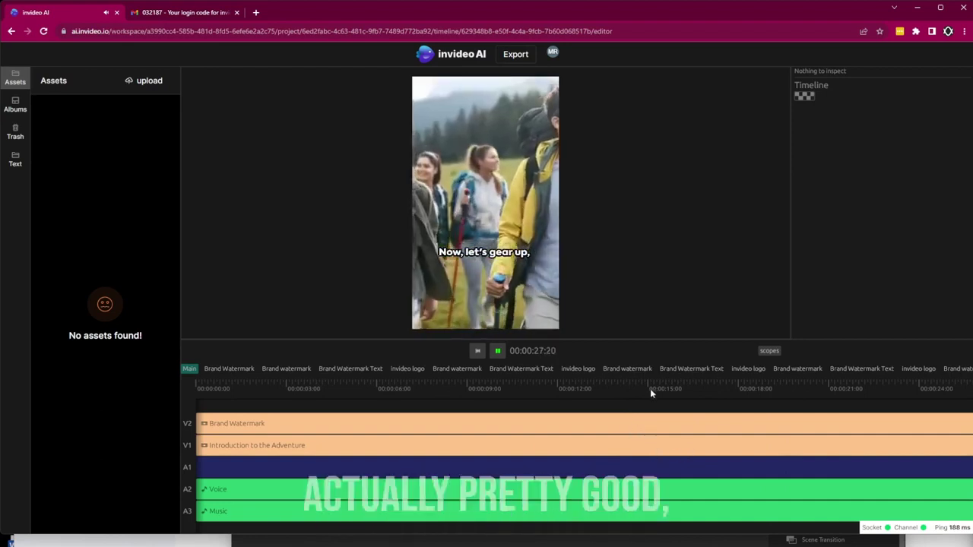
{"action": "left_click", "coordinate": [660, 388]}
{"action": "left_click", "coordinate": [516, 442]}
{"action": "key", "text": "space"}
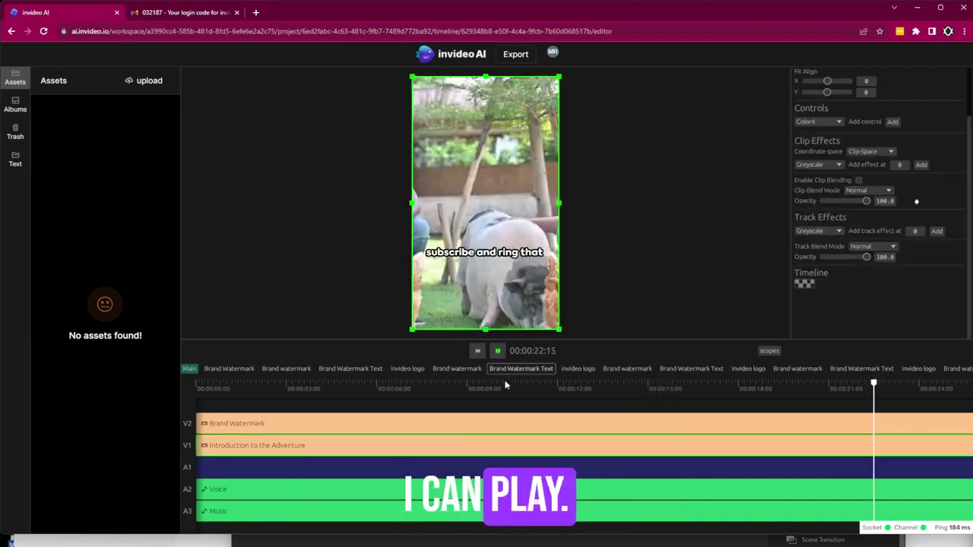
{"action": "left_click", "coordinate": [494, 350]}
{"action": "left_click", "coordinate": [478, 351]}
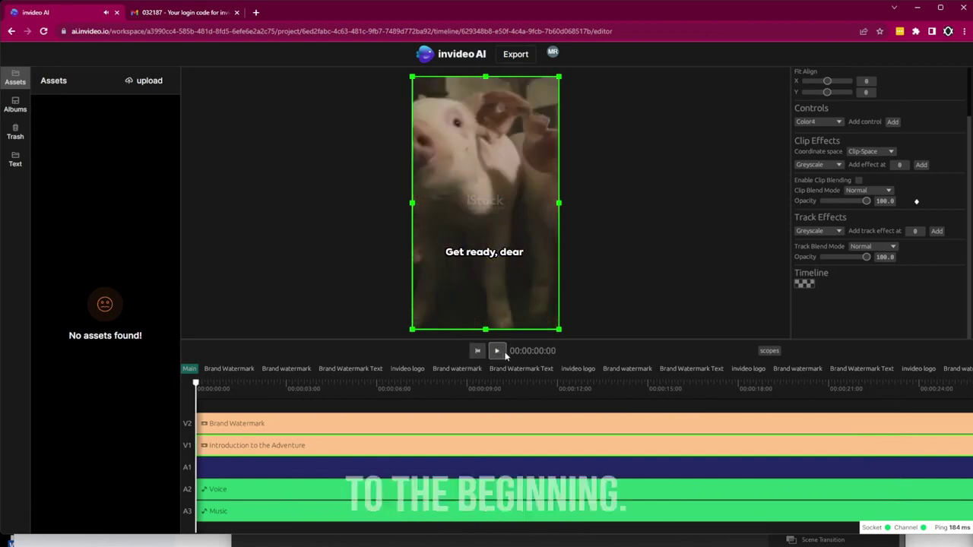
{"action": "left_click", "coordinate": [497, 350]}
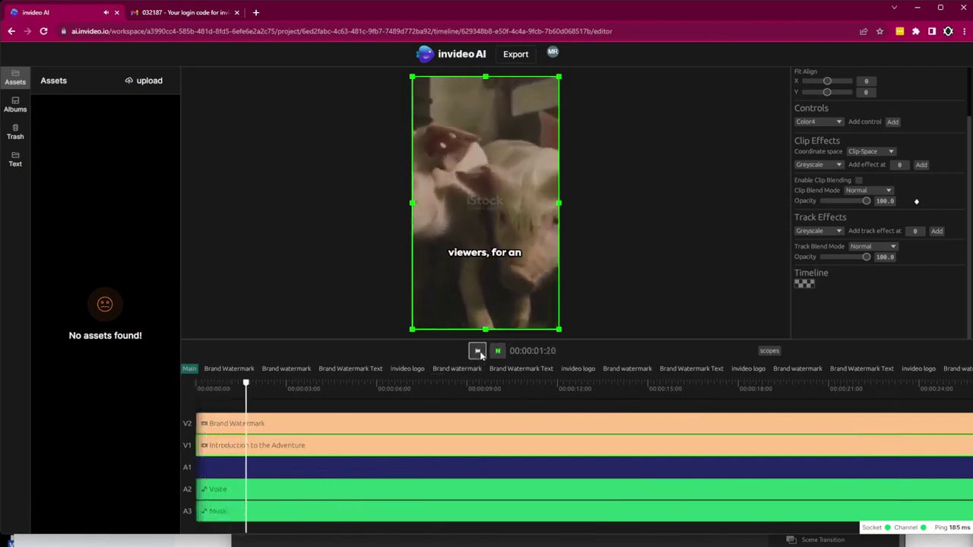
{"action": "left_click", "coordinate": [477, 350]}
{"action": "left_click", "coordinate": [497, 350]}
{"action": "left_click_drag", "start_coordinate": [435, 147], "coordinate": [435, 196]}
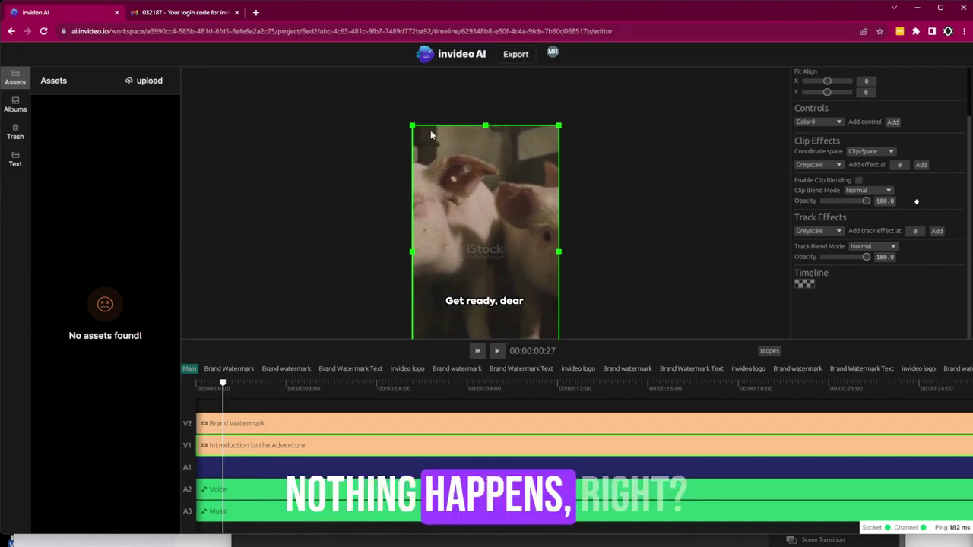
{"action": "left_click", "coordinate": [12, 31]}
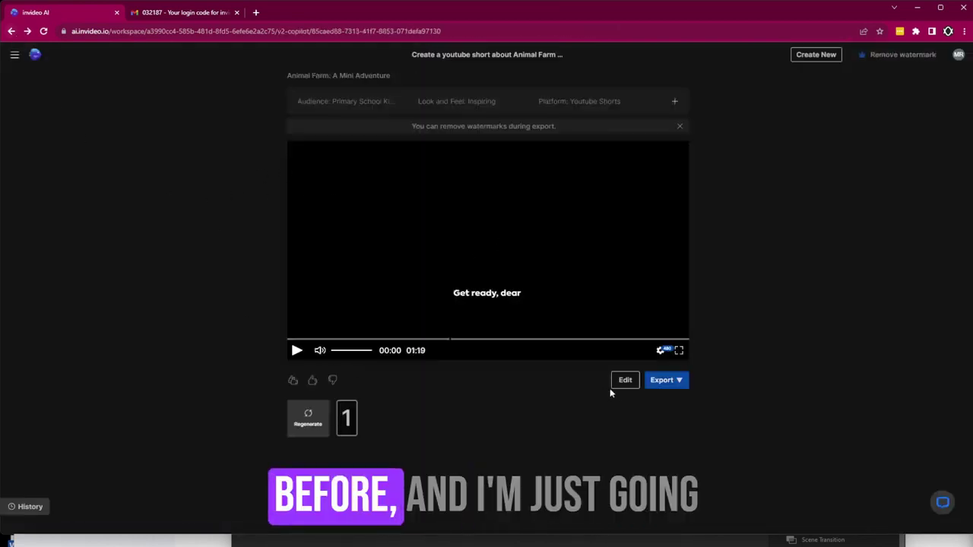
Export the Animal Farm short at 1080p with stock watermarks and normal branding
{"action": "left_click", "coordinate": [663, 380]}
{"action": "left_click", "coordinate": [673, 398]}
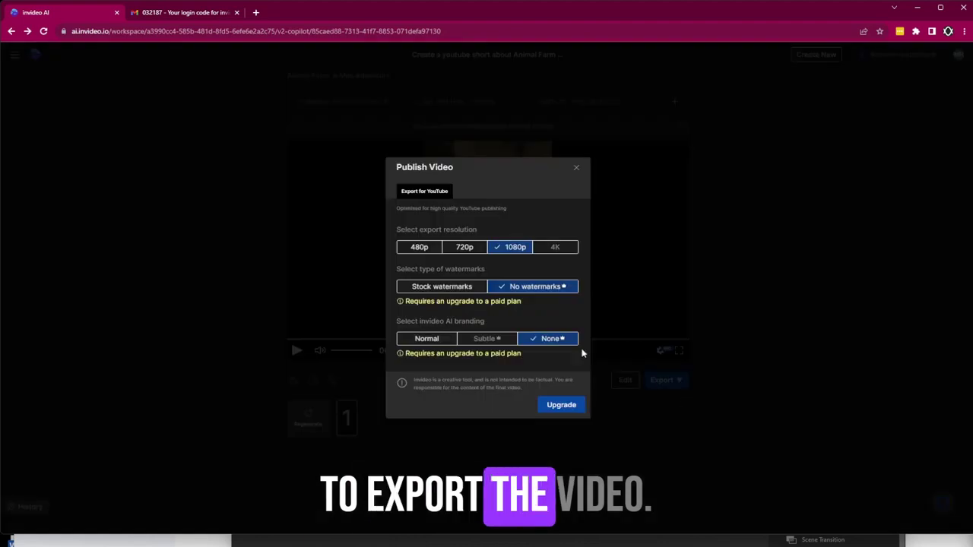
{"action": "left_click", "coordinate": [466, 289]}
{"action": "left_click", "coordinate": [512, 259]}
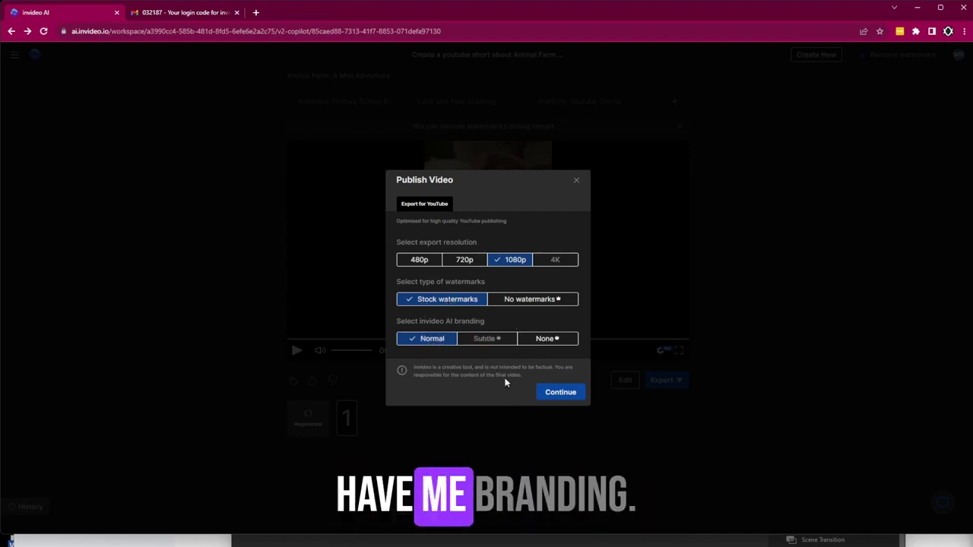
{"action": "left_click", "coordinate": [559, 393]}
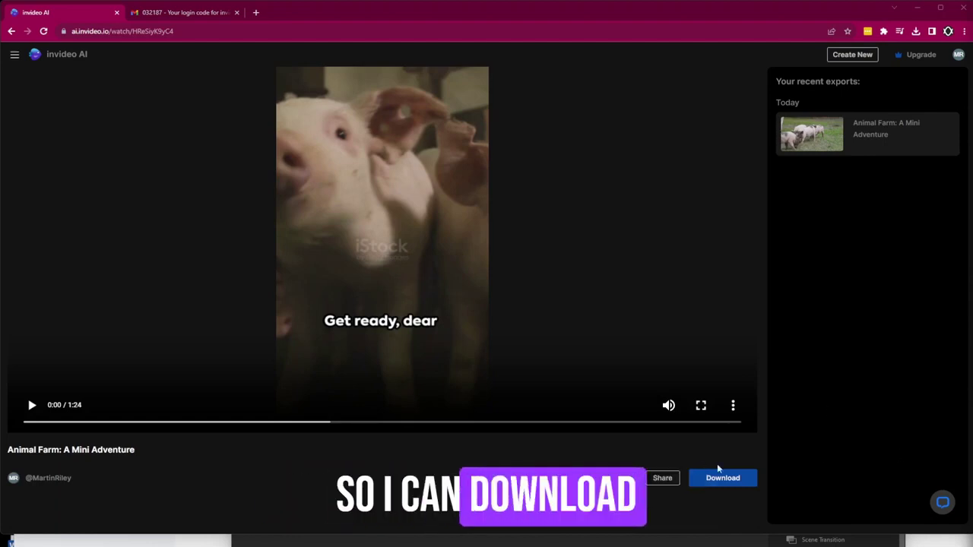
Copy the exported short's share link to the clipboard and close the Share window
{"action": "left_click", "coordinate": [659, 479]}
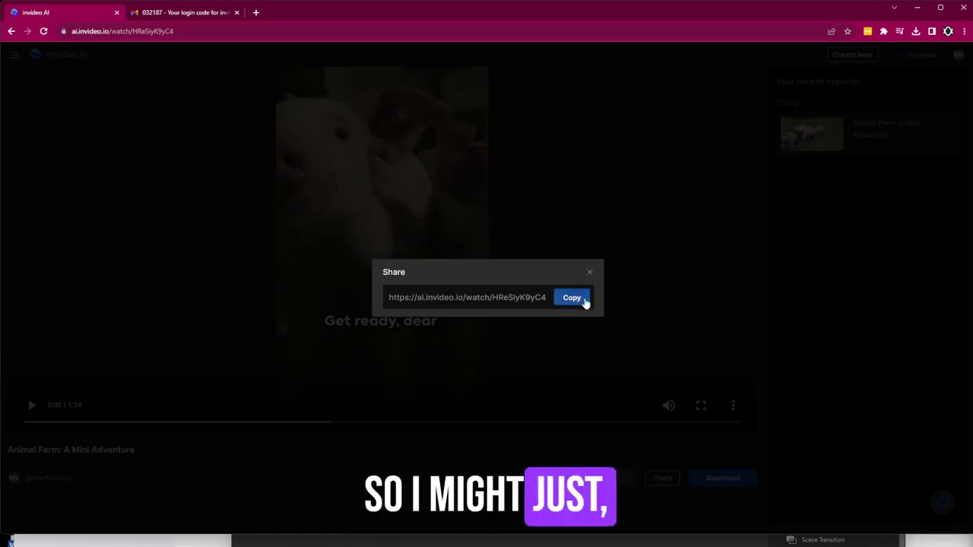
{"action": "left_click", "coordinate": [584, 300]}
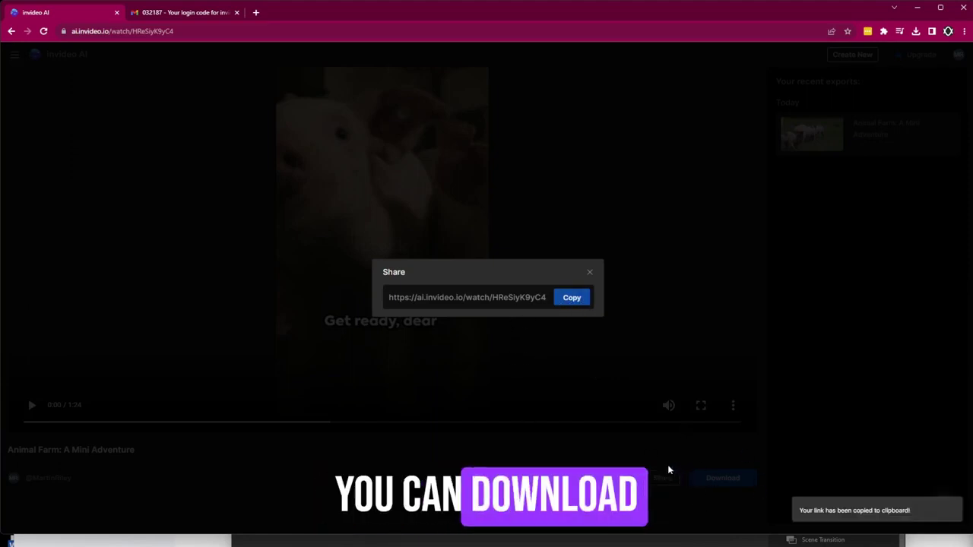
{"action": "left_click", "coordinate": [589, 272]}
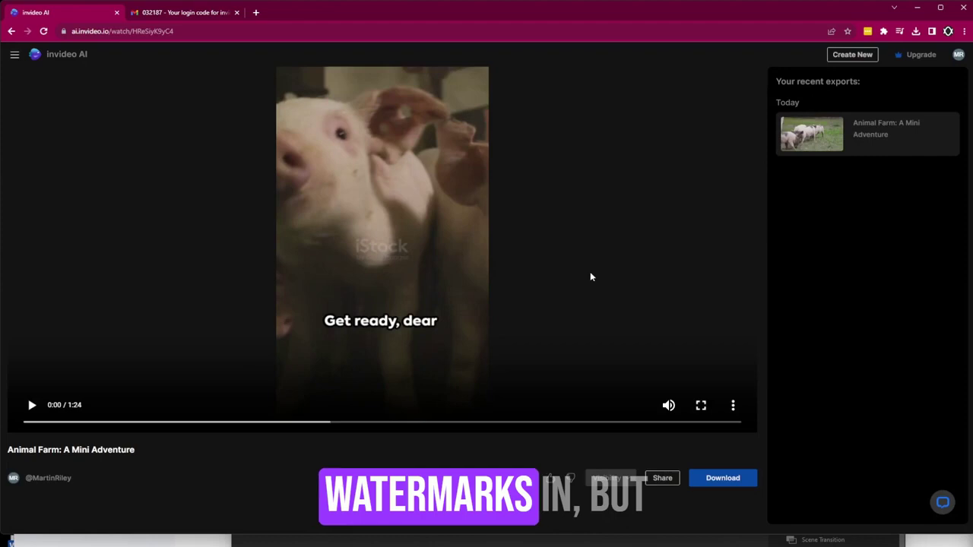